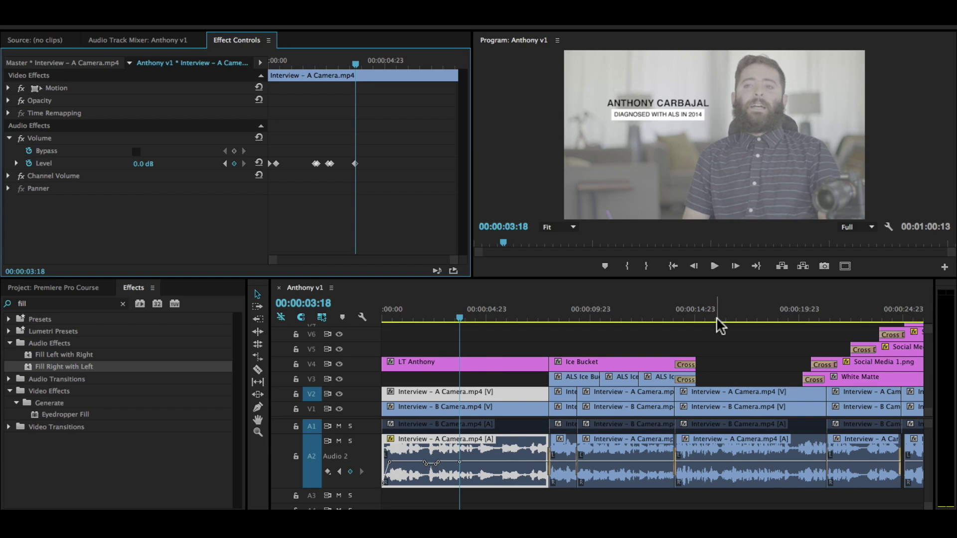
Clear the effects search and expand the Audio Effects category
left_click(475, 318)
left_click(122, 303)
left_click(122, 304)
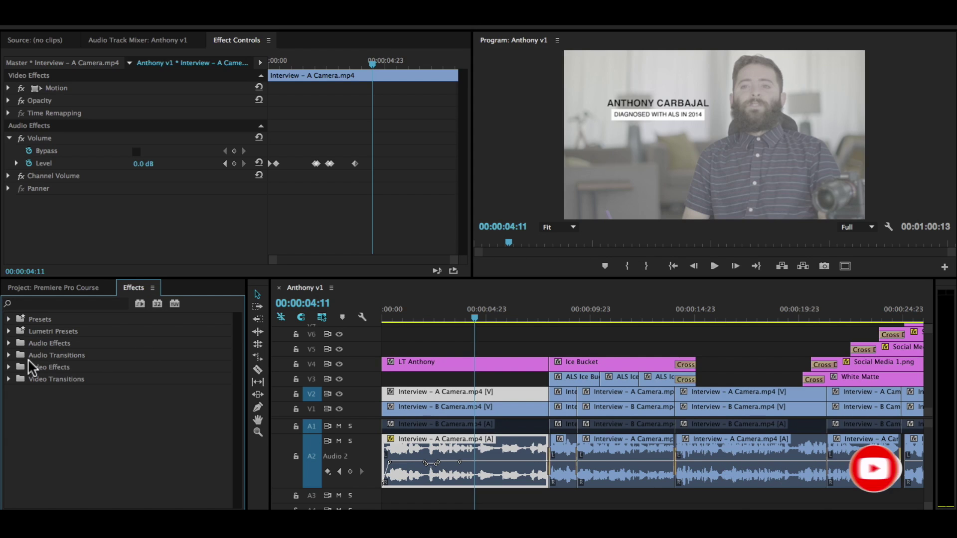
left_click(9, 343)
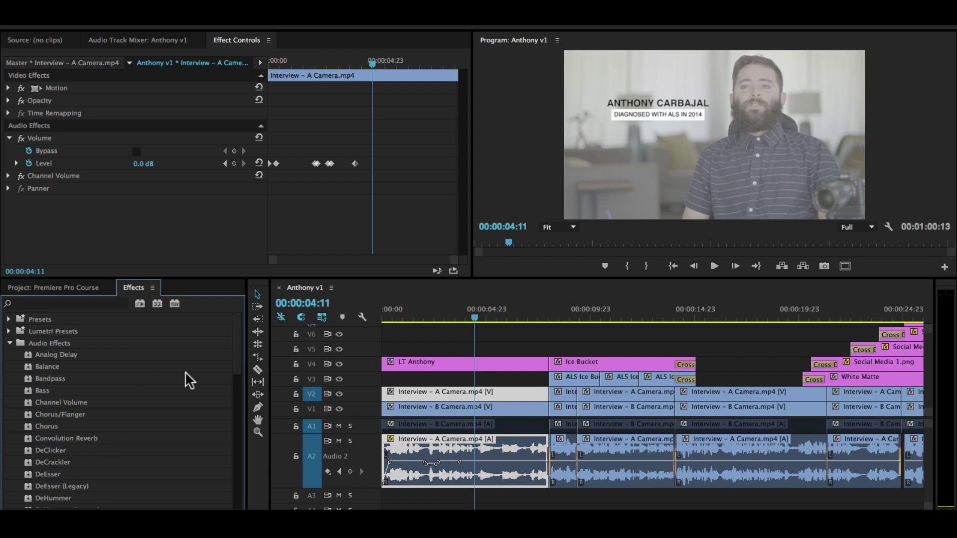
Apply the Highpass audio effect to the first Interview – A Camera audio clip on track A2
scroll(184, 371, "down", 5)
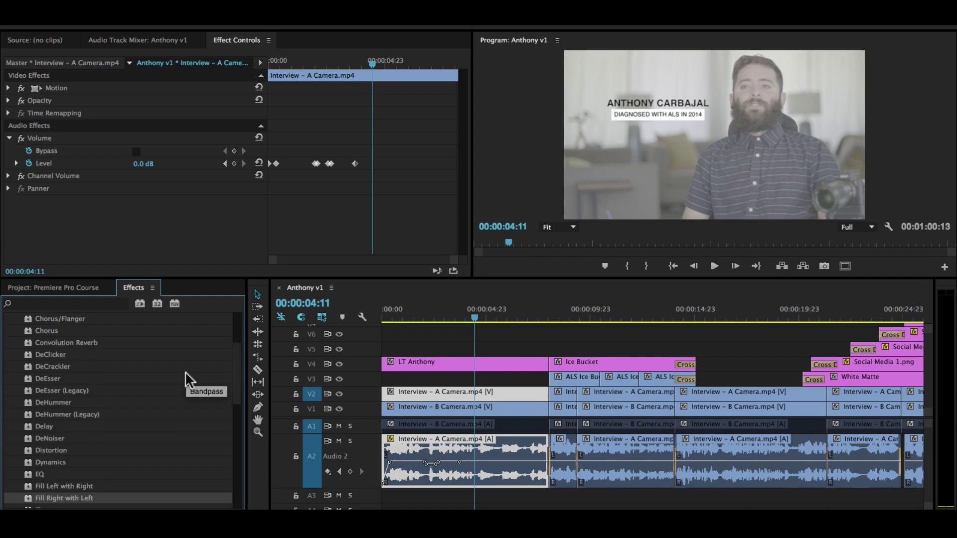
scroll(182, 394, "down", 3)
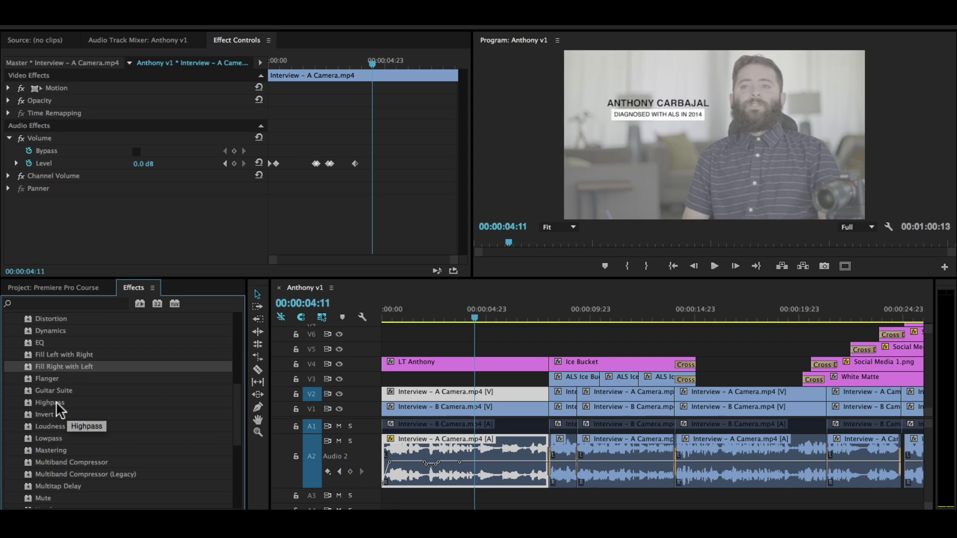
left_click(58, 437)
left_click_drag(56, 406, 495, 466)
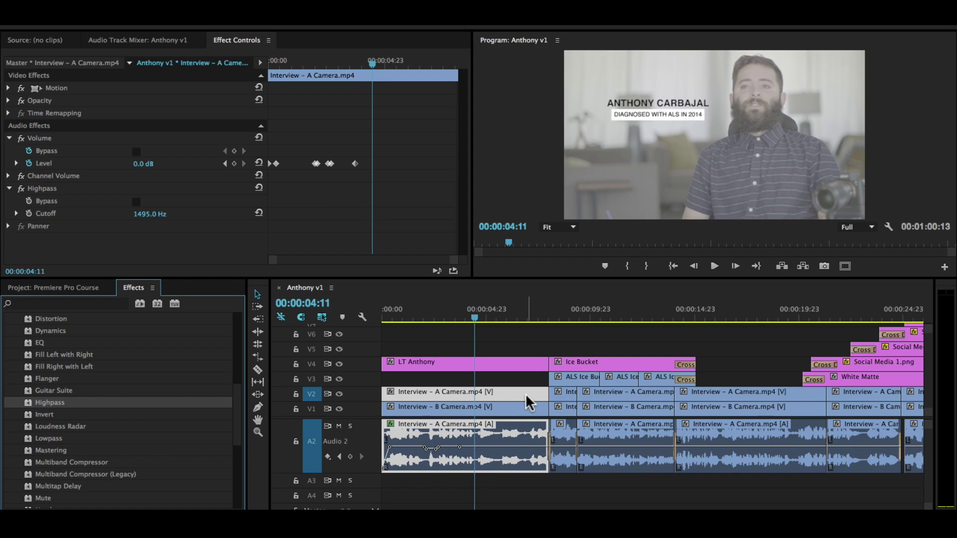
Play the clip with the Highpass effect and return the playhead to about 00:00:04:16
key("space")
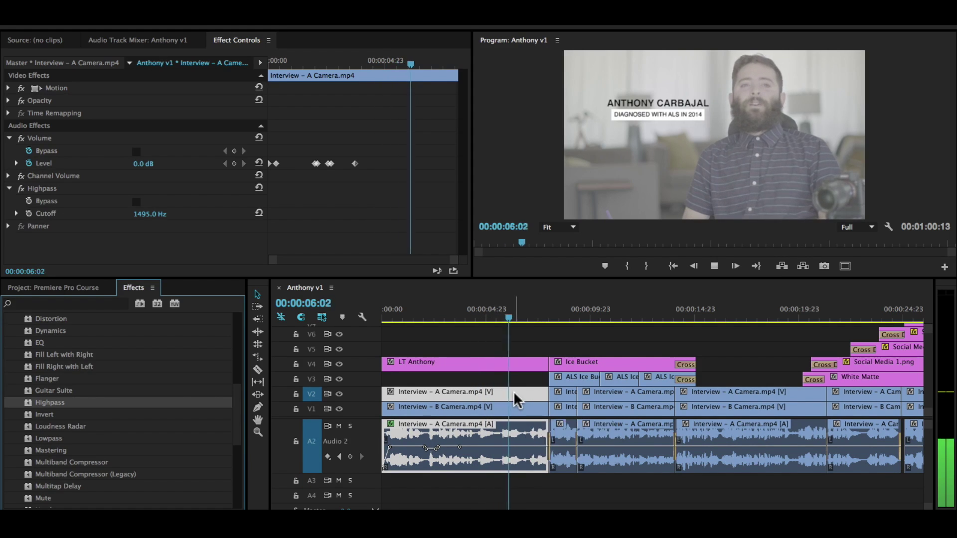
key("space")
left_click_drag(503, 313, 478, 313)
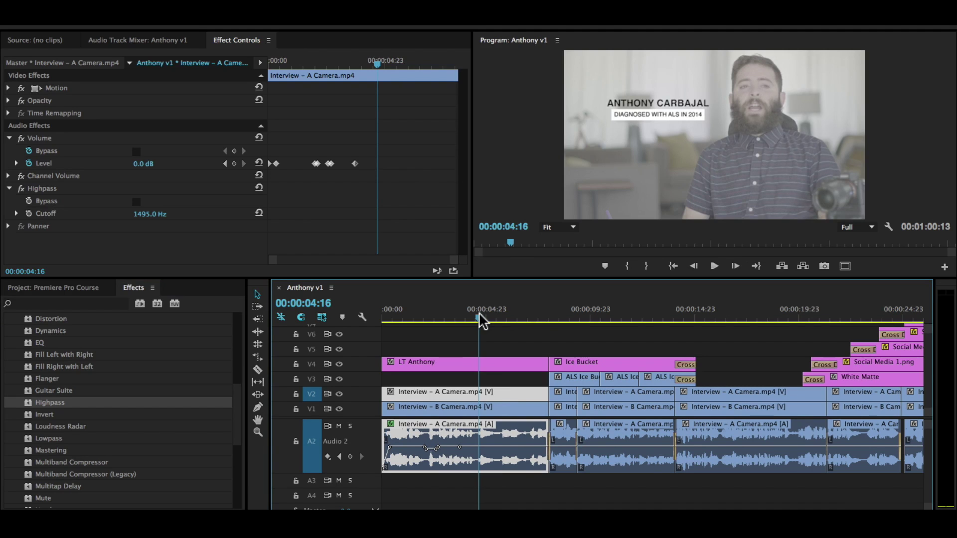
Collapse the clip's Volume settings and replay its opening seconds at a higher system volume
left_click(8, 138)
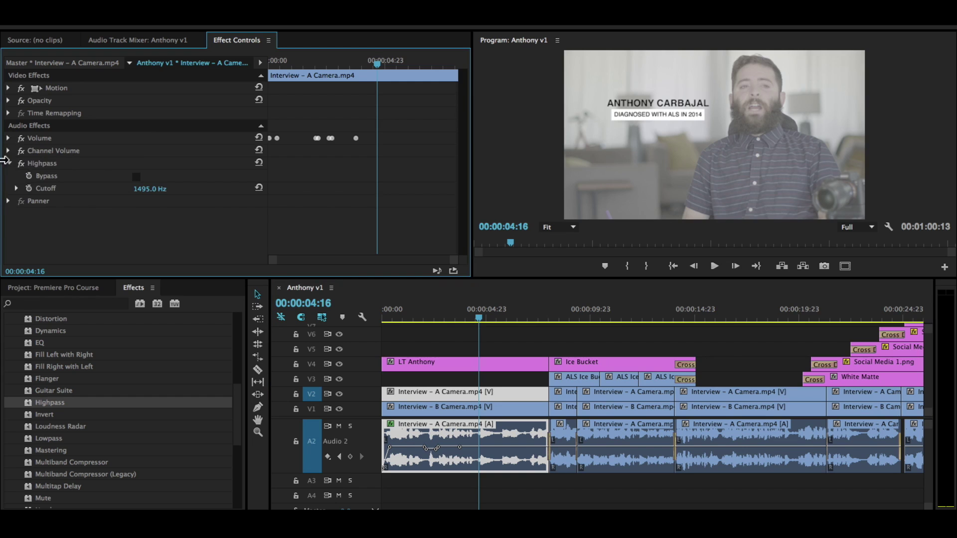
left_click(41, 163)
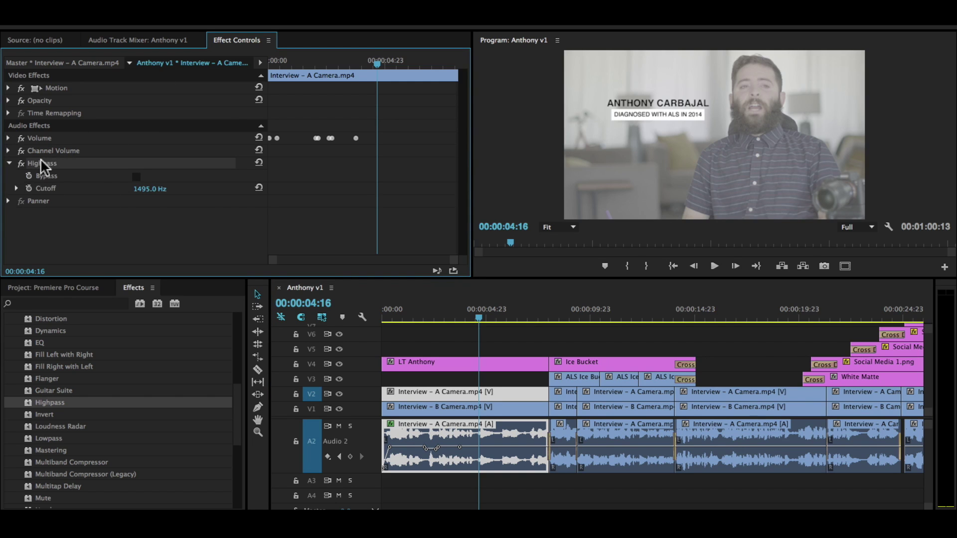
left_click(149, 189)
left_click_drag(430, 318, 438, 318)
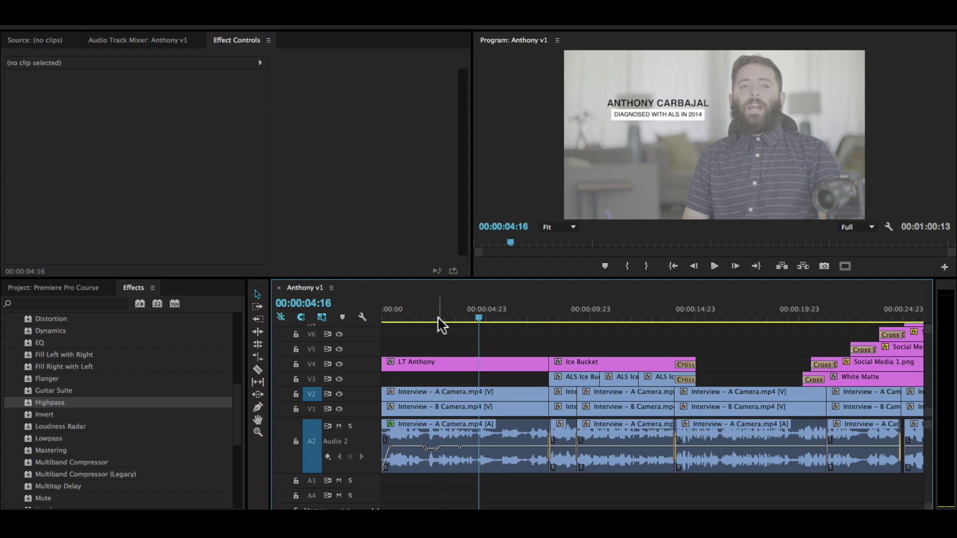
key("XF86AudioRaiseVolume")
key("space")
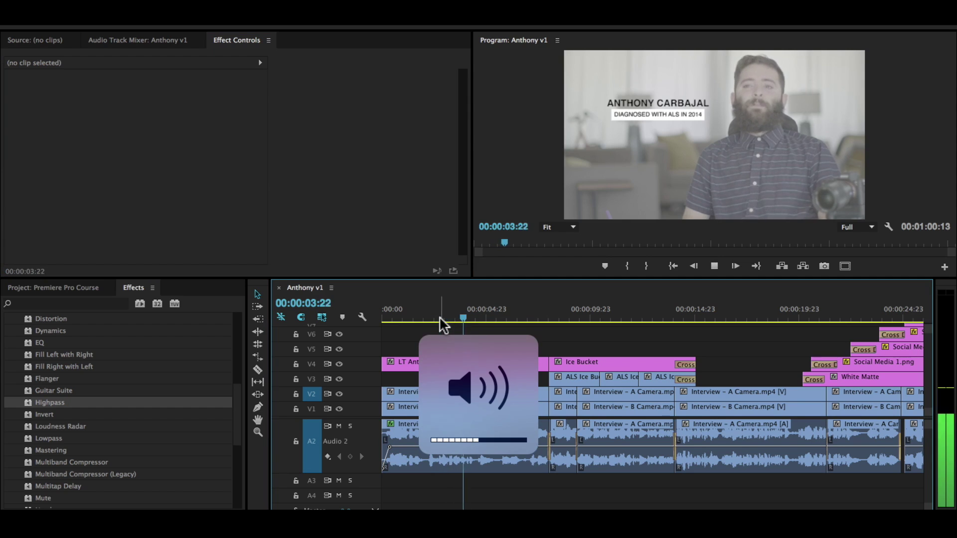
key("space")
Set the clip's Highpass cutoff to 100 Hz and play it back from about 00:00:02:10
left_click(513, 446)
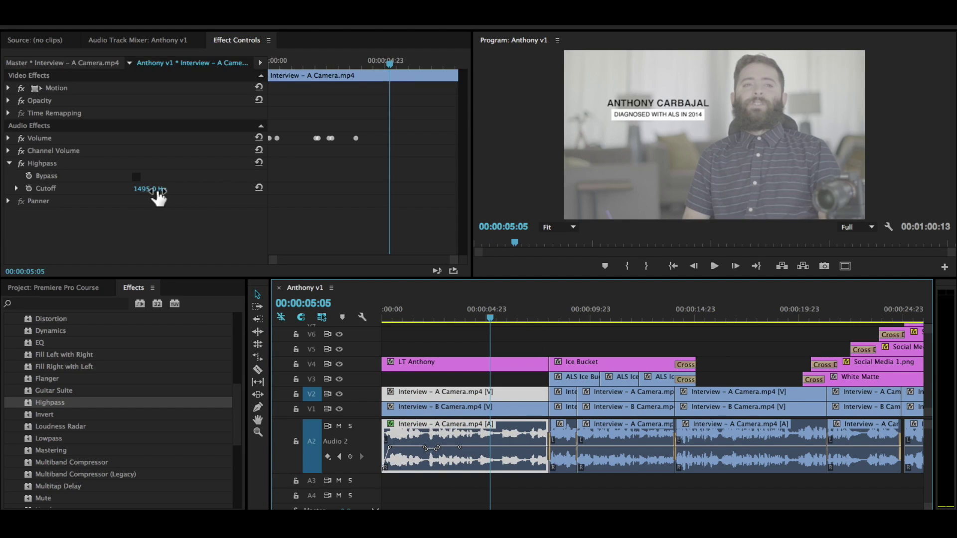
left_click(432, 309)
left_click(144, 199)
left_click(149, 187)
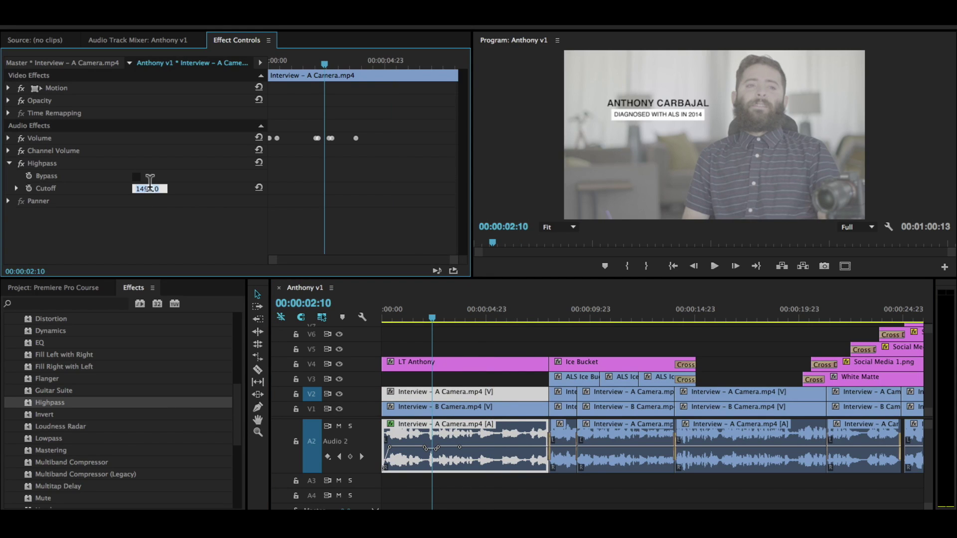
type("100")
key("Return")
key("space")
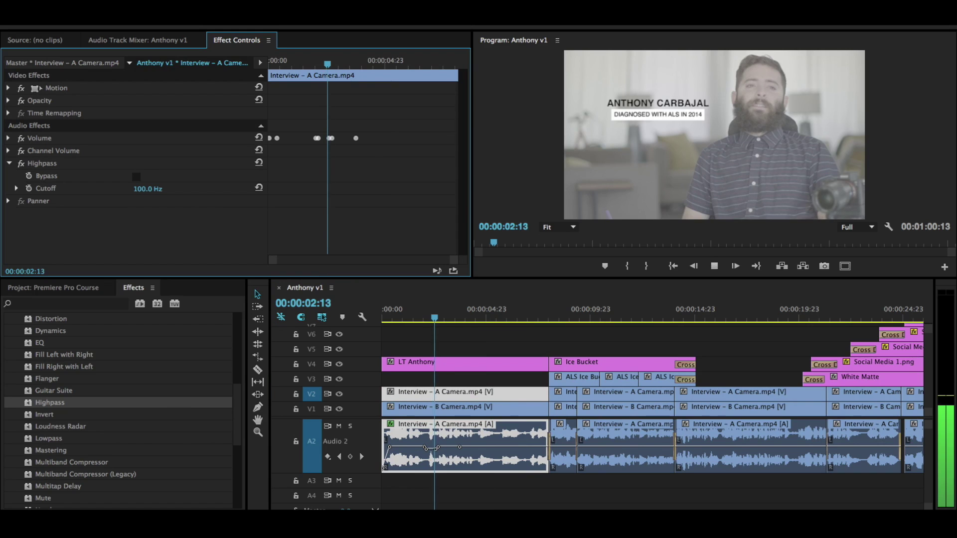
key("space")
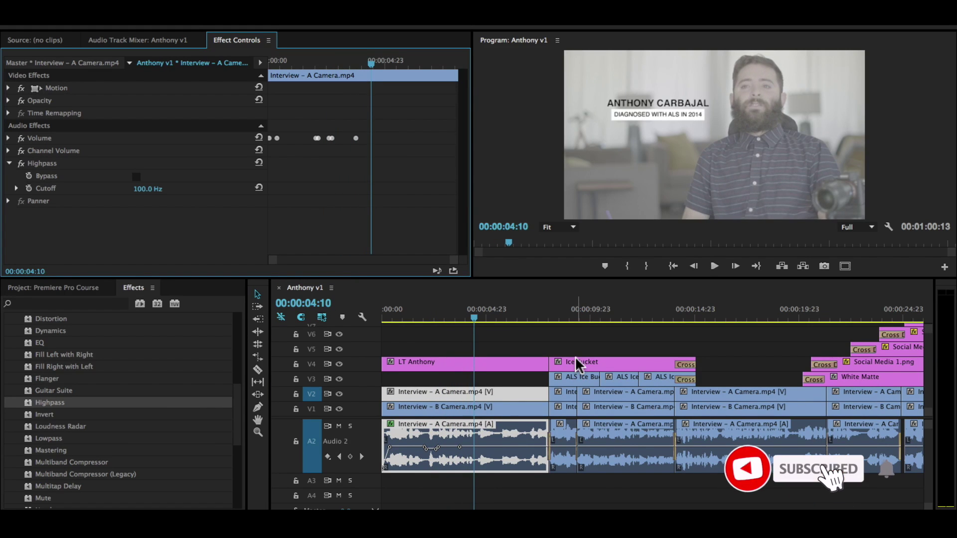
Try a Highpass cutoff of 10 Hz on the first interview clip
left_click(145, 188)
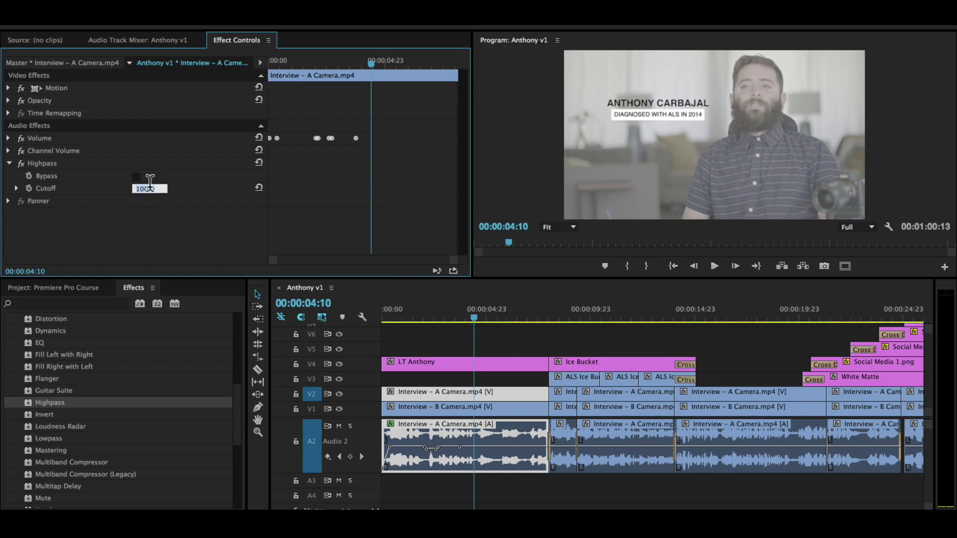
type("10")
key("Return")
Set the Highpass cutoff back to 100 Hz and play the clip again
left_click(145, 189)
type("100")
key("Return")
key("space")
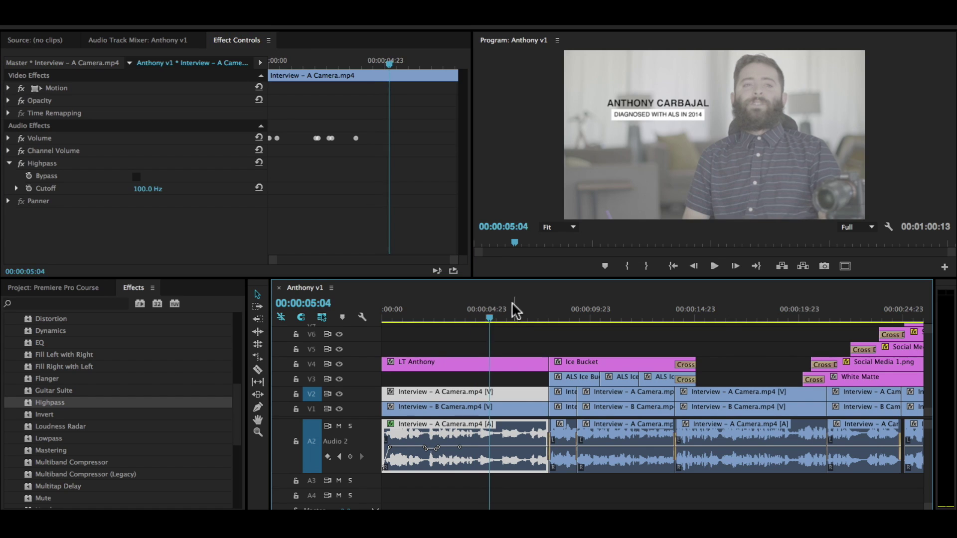
key("space")
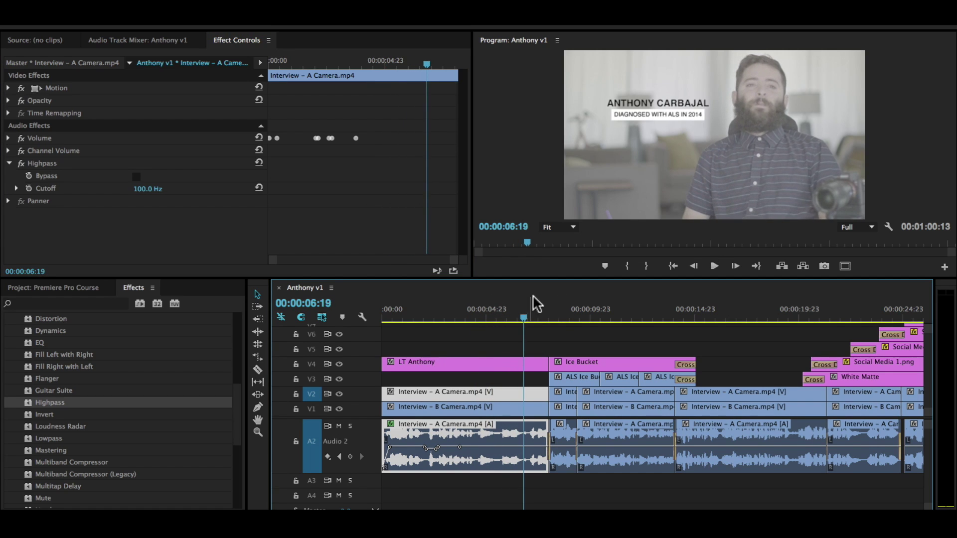
Apply the Lowpass audio effect to the first Interview – A Camera clip and play it from about 00:00:03:21
left_click_drag(49, 438, 493, 436)
left_click(468, 314)
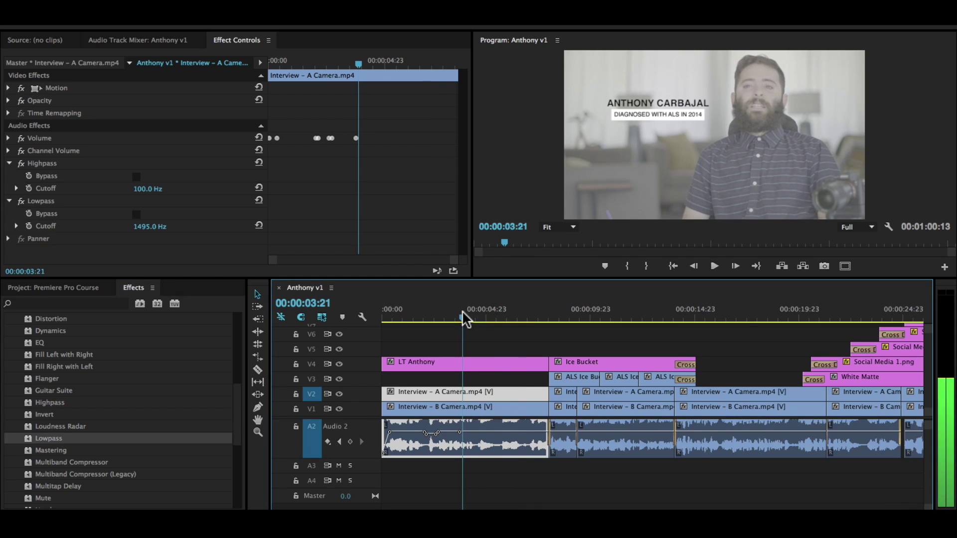
key("=")
scroll(578, 498, "down", 1)
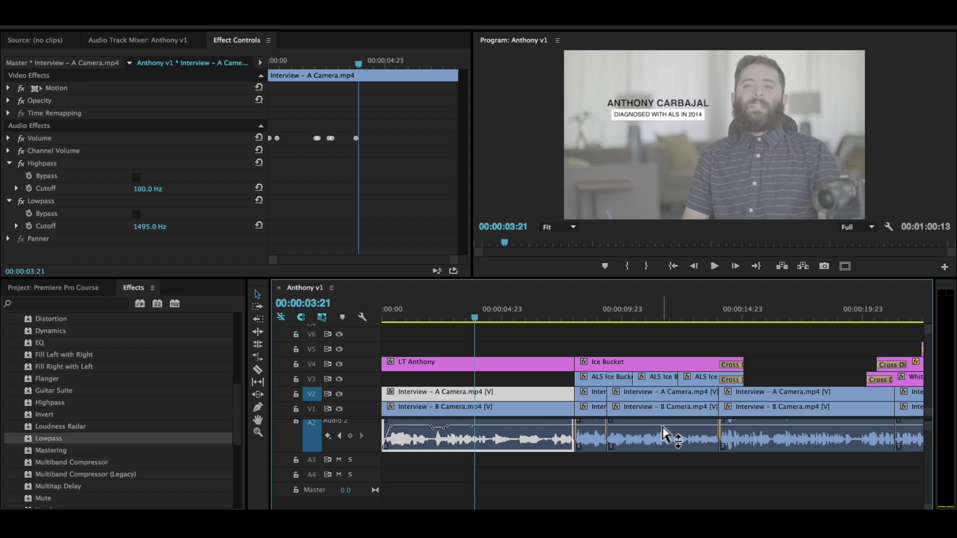
scroll(675, 445, "up", 2)
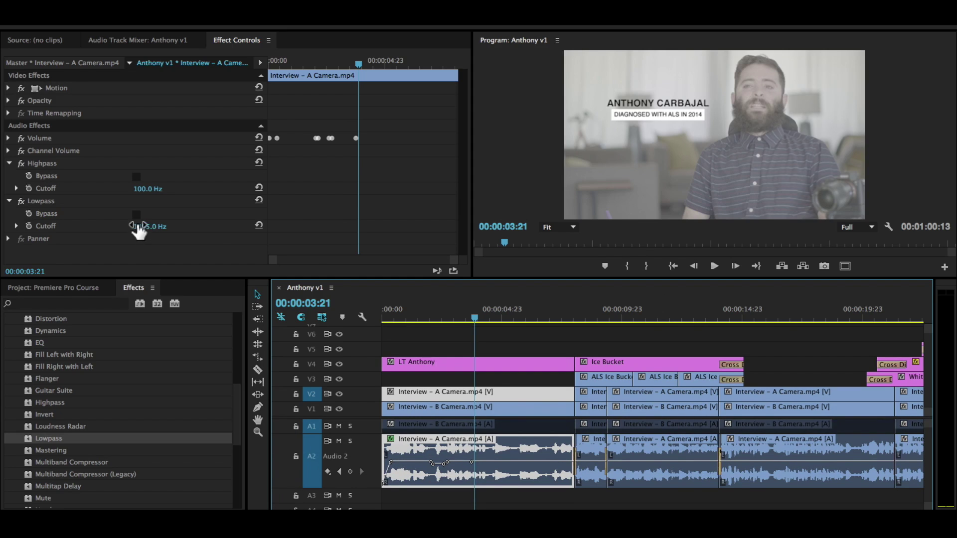
key("space")
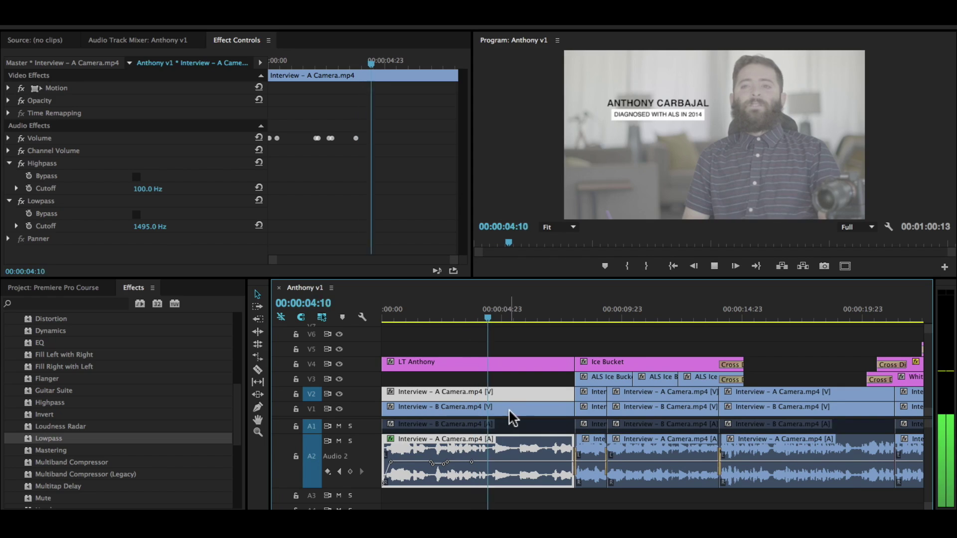
key("space")
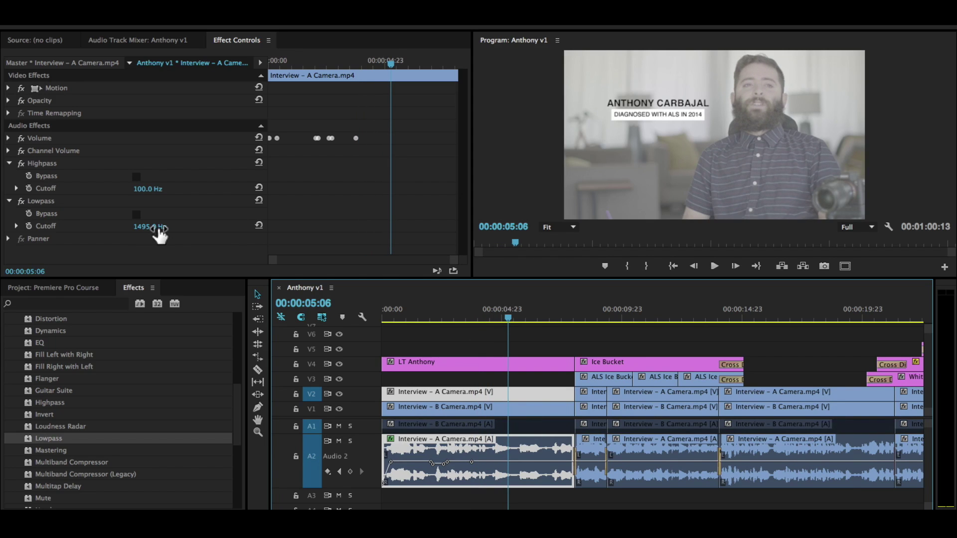
Set the Lowpass cutoff to 5000 Hz and play back the first interview clip
left_click(150, 226)
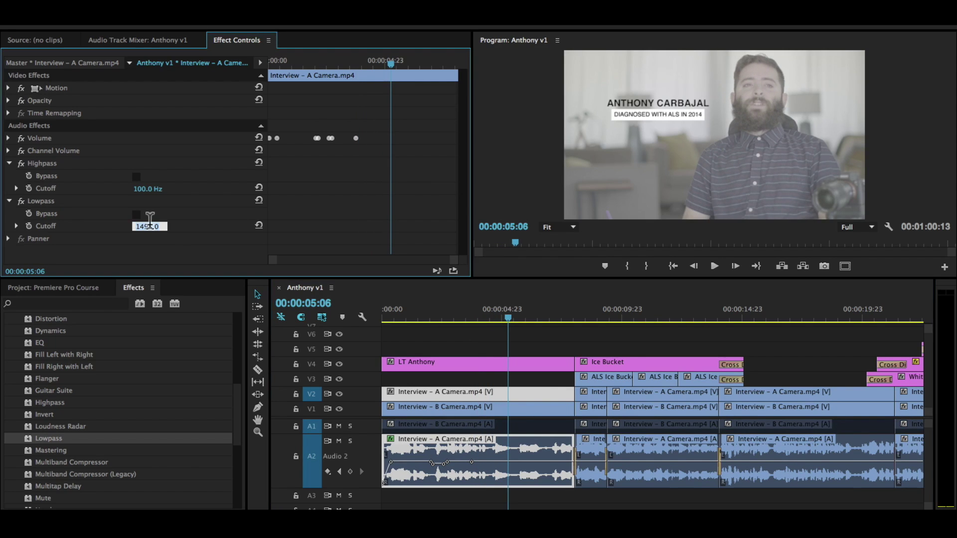
type("5000")
key("Return")
left_click(467, 313)
key("space")
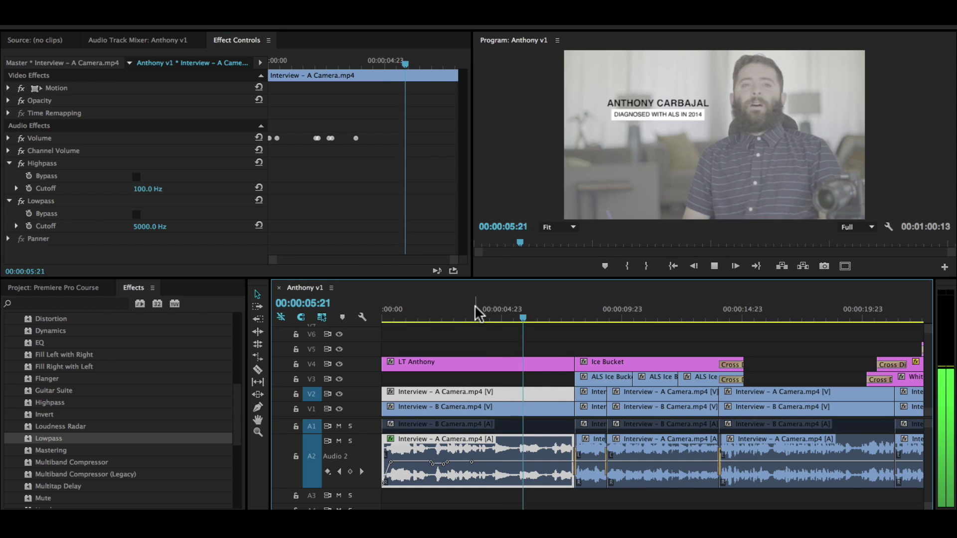
key("space")
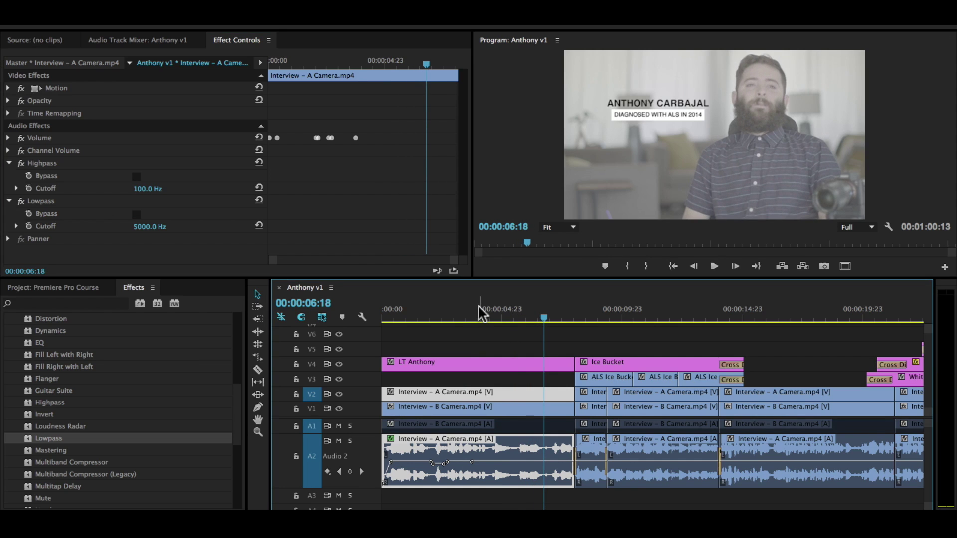
Set the Lowpass cutoff to 5500 Hz and play the clip from near its start
left_click(149, 226)
double_click(150, 224)
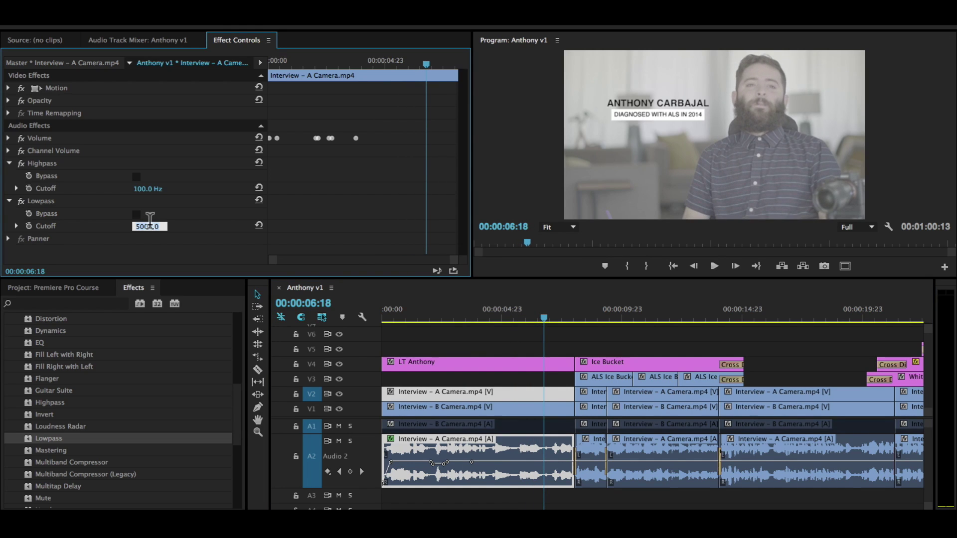
type("5500")
key("Return")
left_click(437, 316)
key("space")
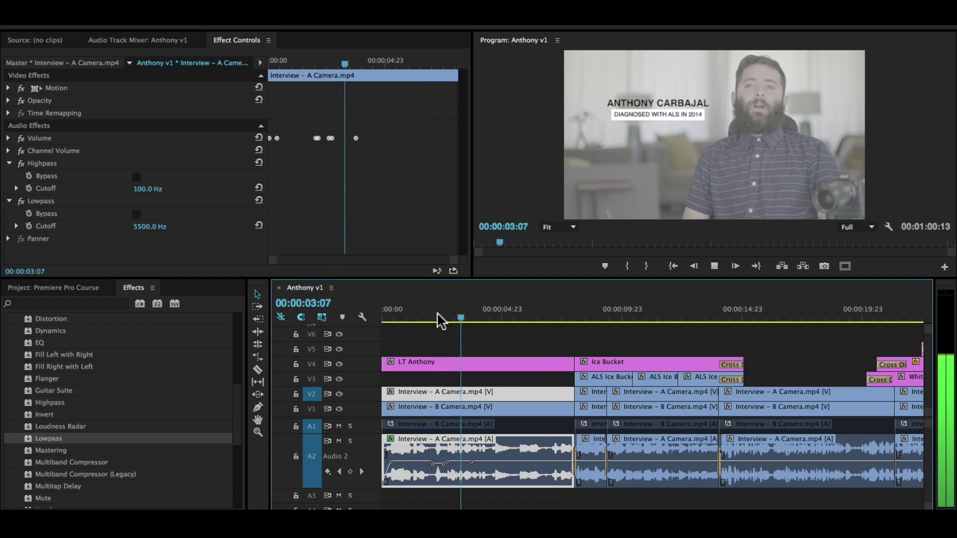
key("space")
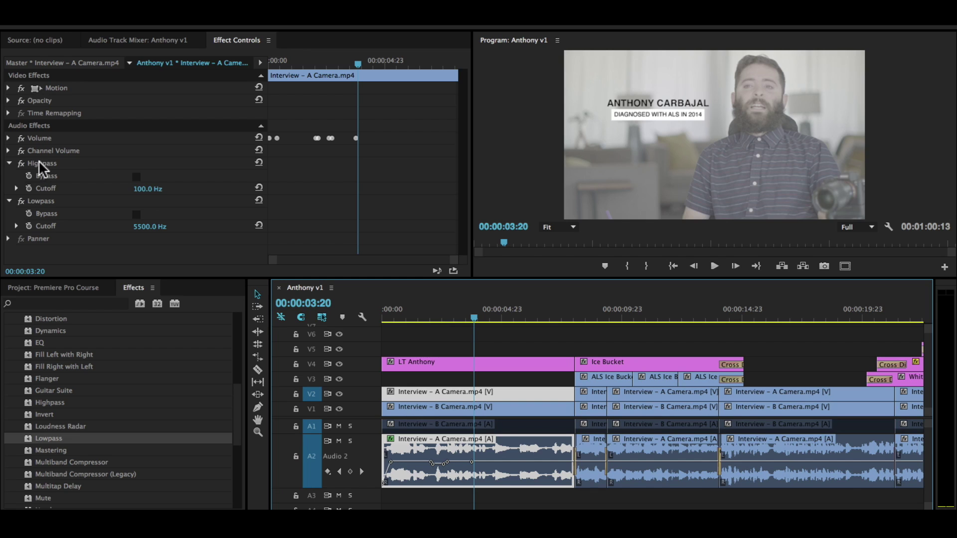
Toggle the Highpass effect's Bypass option on and off repeatedly, ending with it off
left_click(136, 176)
left_click(136, 176)
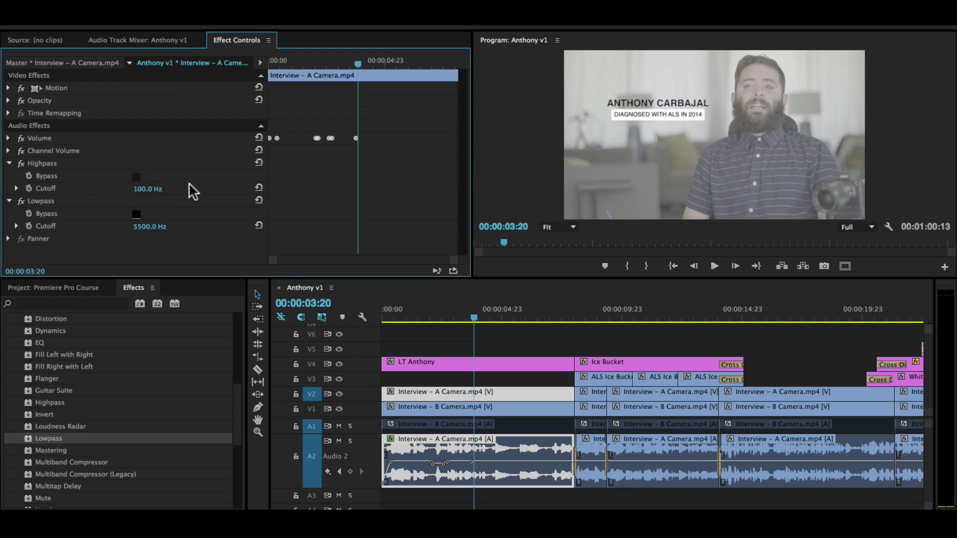
left_click(137, 176)
left_click(136, 176)
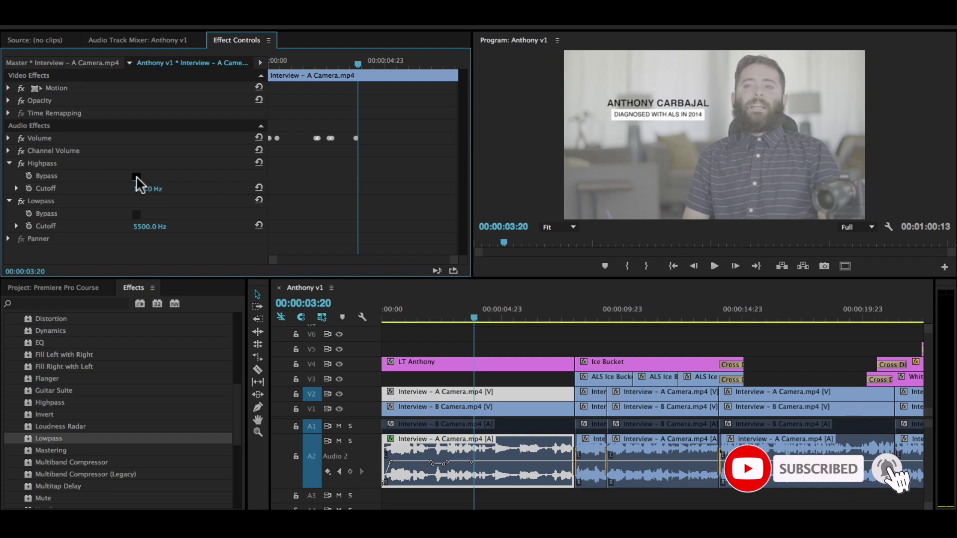
left_click(137, 177)
left_click(136, 177)
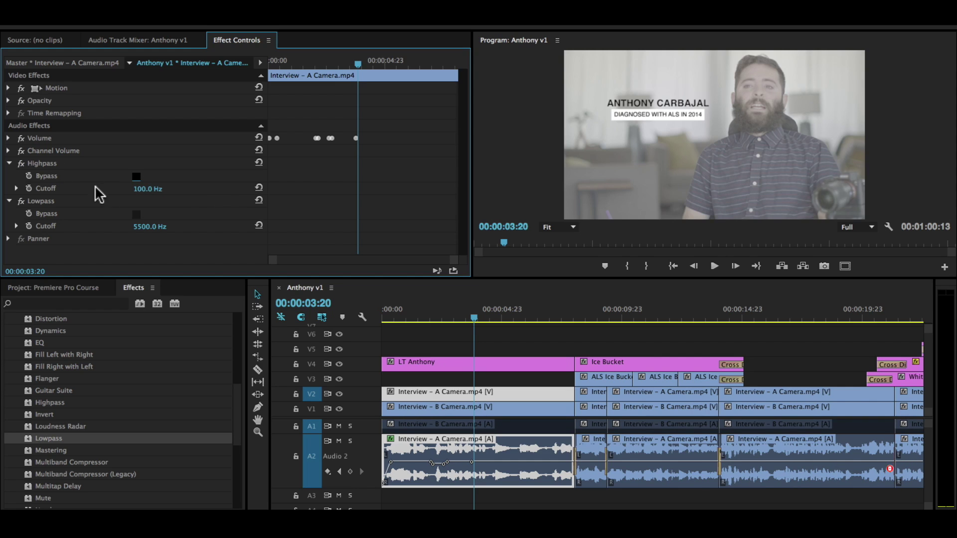
left_click(137, 177)
left_click(135, 177)
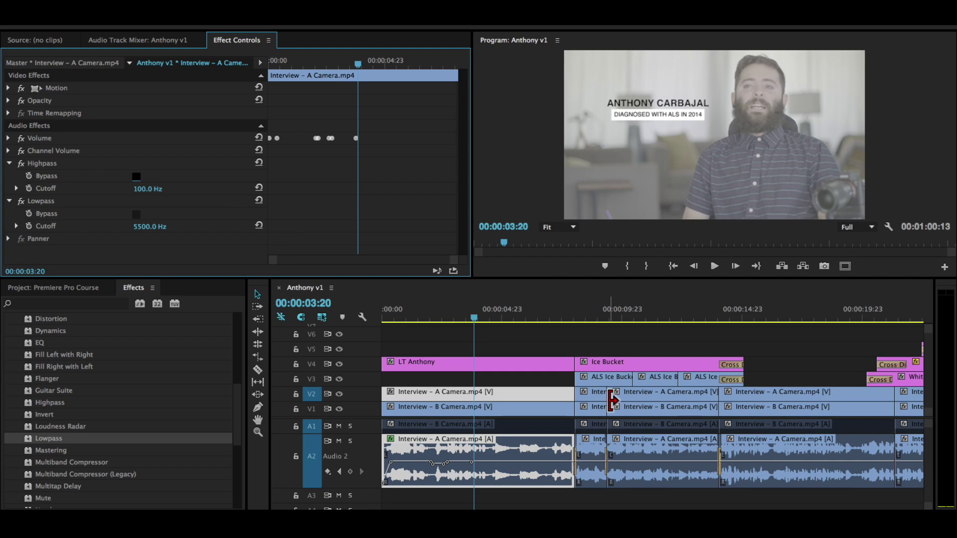